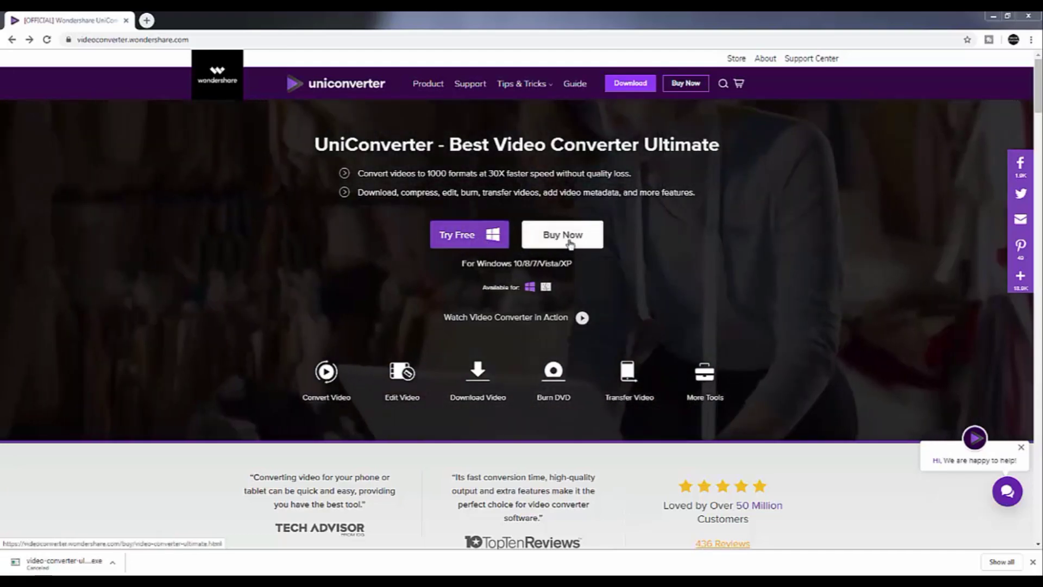
Open the UniConverter purchase page and examine the prices of the 1 Year Subscription and Lifetime License
left_click(570, 244)
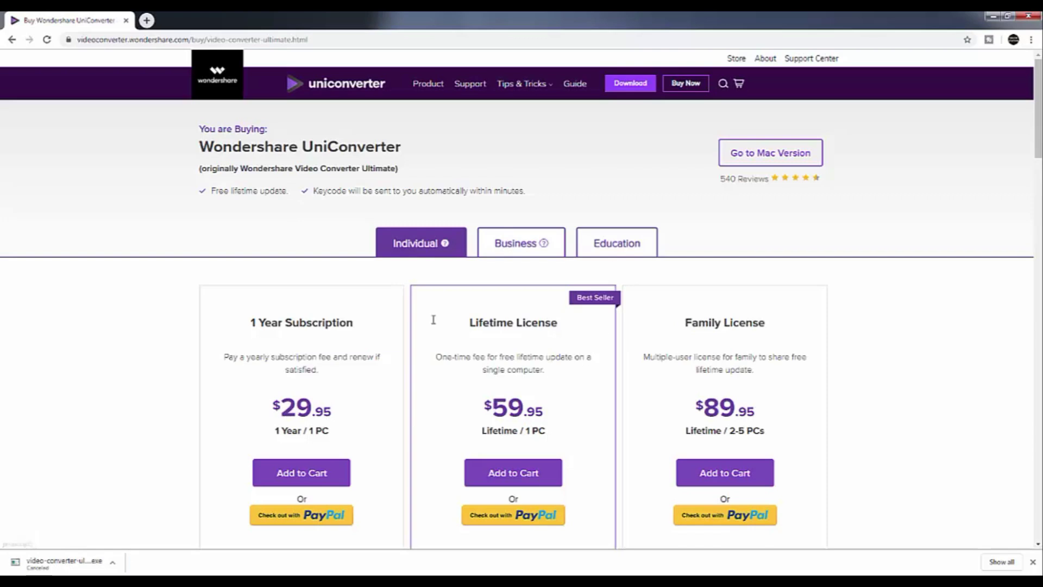
mouse_move(314, 340)
left_click_drag(281, 400, 368, 413)
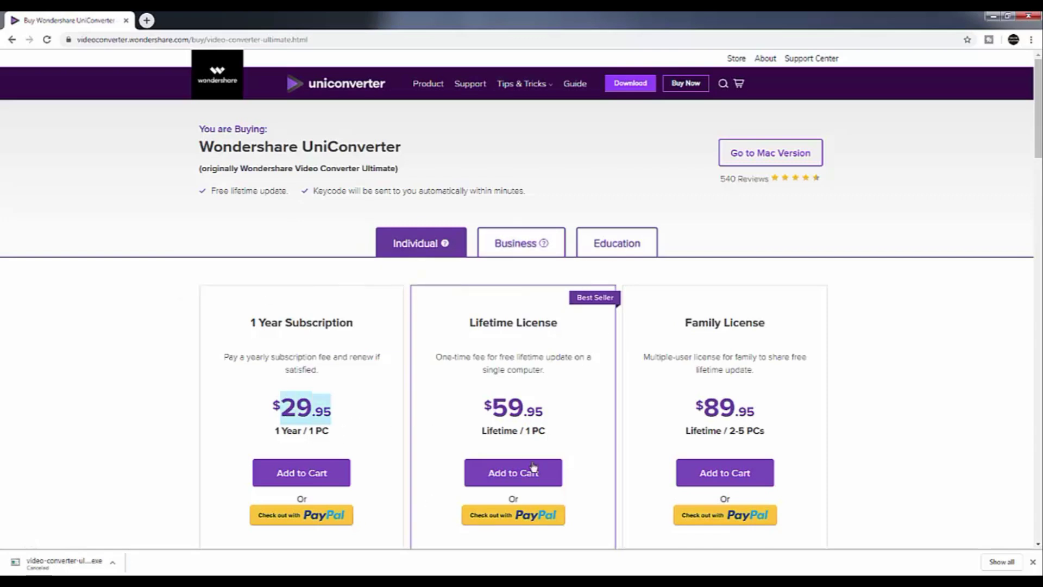
left_click_drag(492, 402, 555, 411)
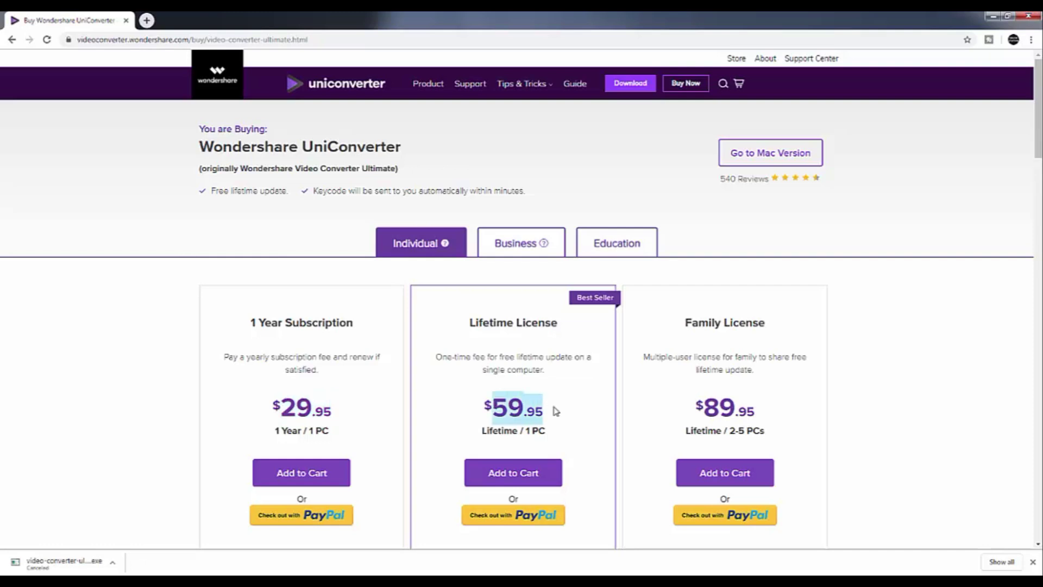
left_click(12, 39)
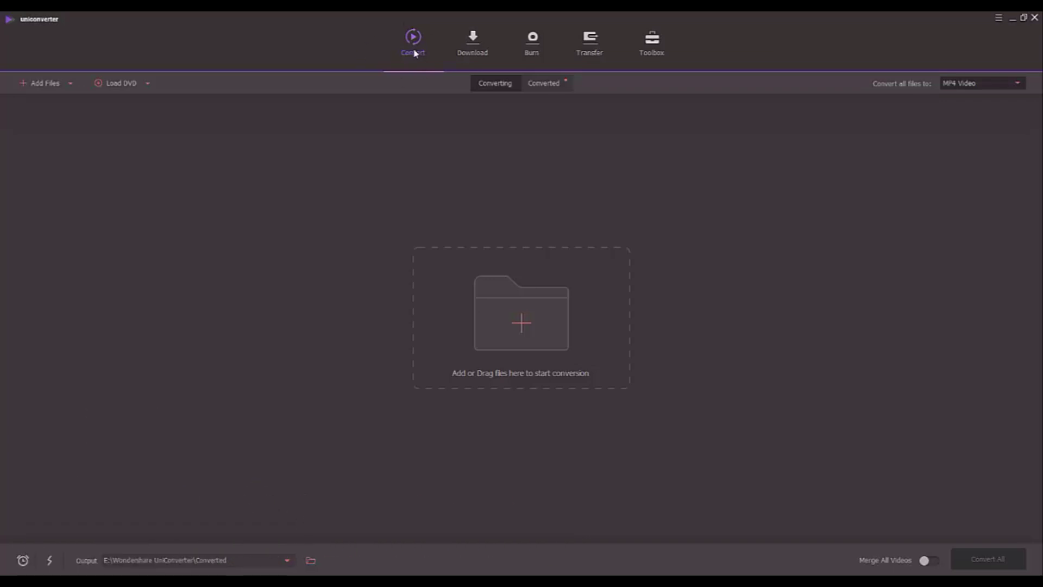
Add the videoplayback video from the YOUTUBE folder to the conversion list
left_click(40, 87)
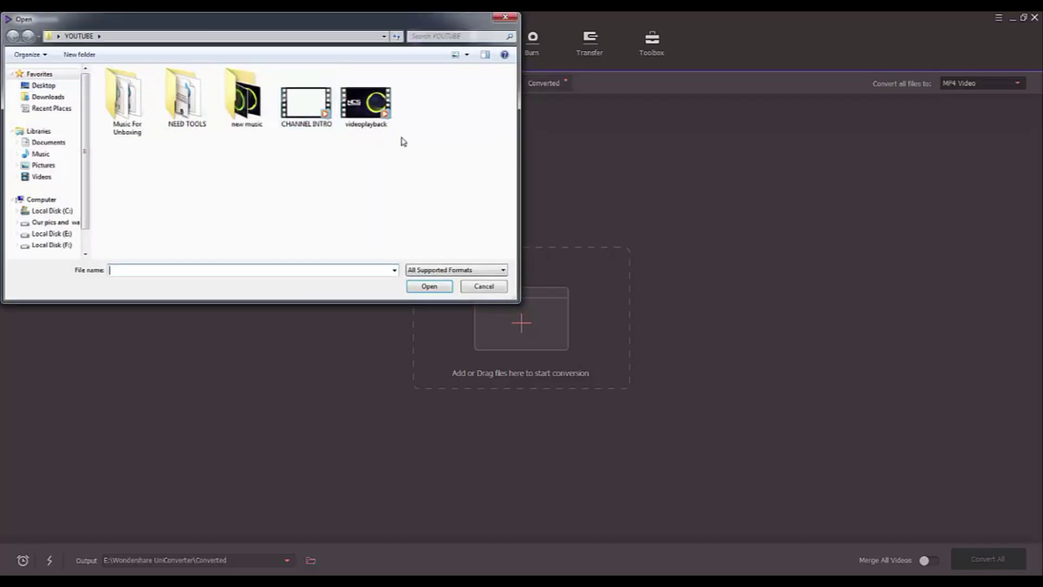
left_click(385, 126)
left_click(441, 285)
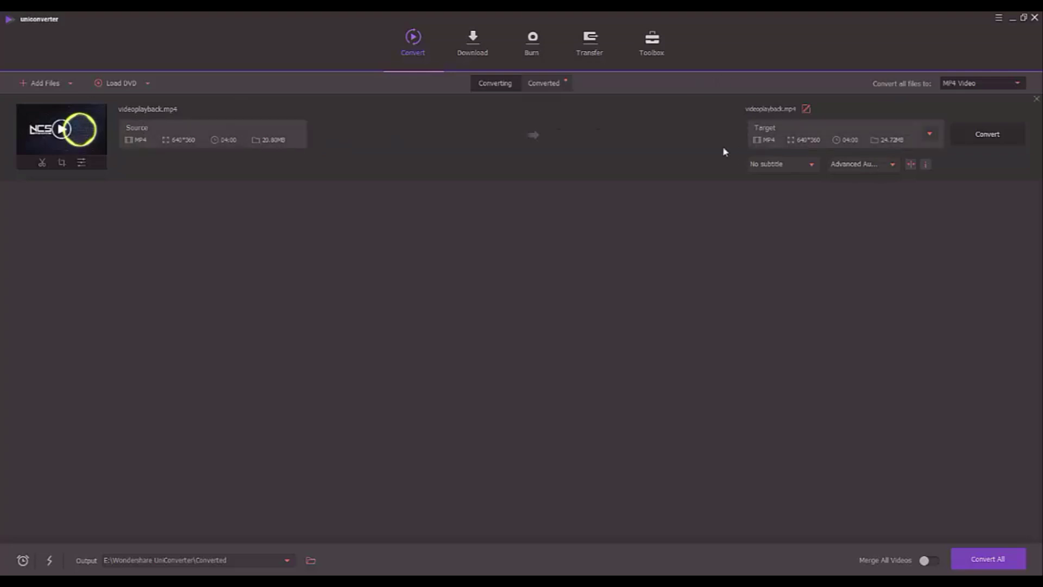
Examine the video, audio and device output formats available for the videoplayback target file
left_click(770, 142)
left_click(765, 166)
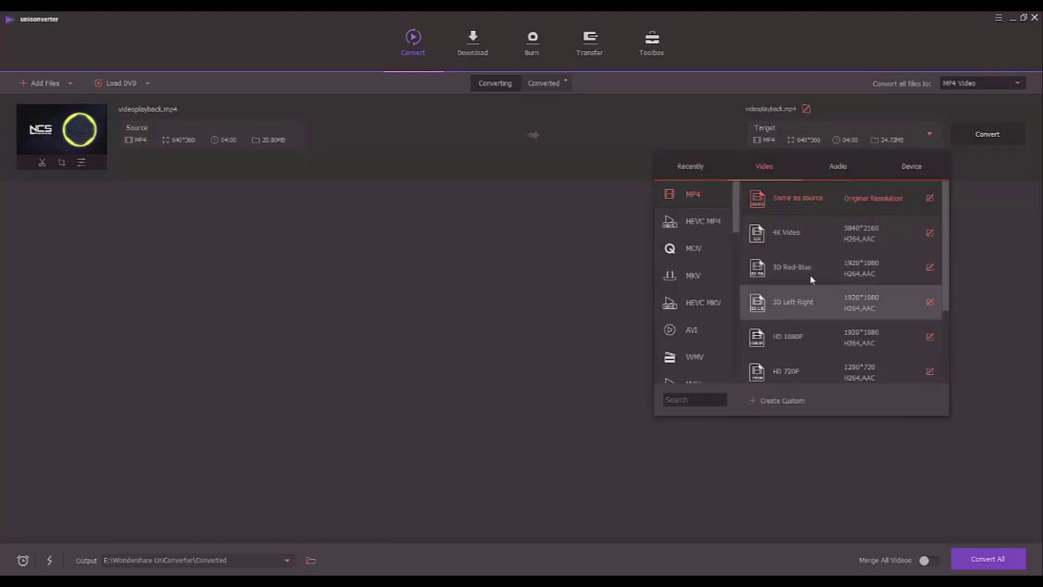
left_click(835, 175)
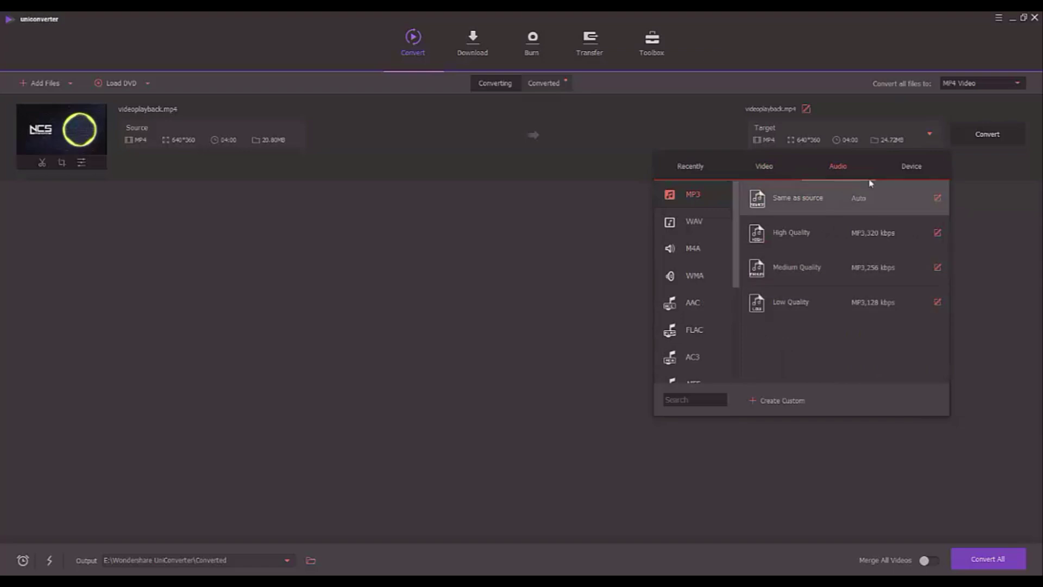
left_click(918, 167)
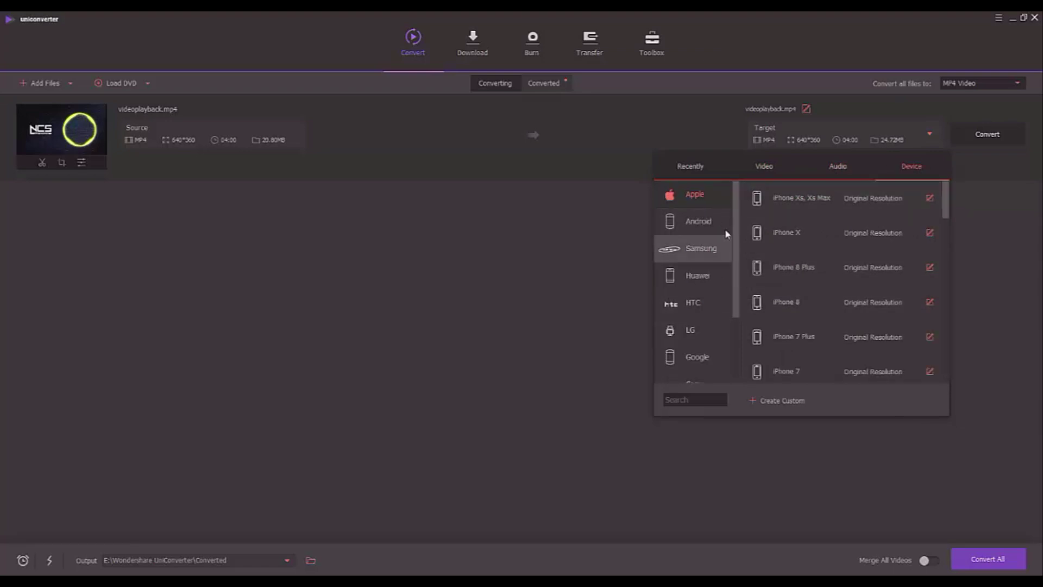
left_click_drag(739, 255, 745, 233)
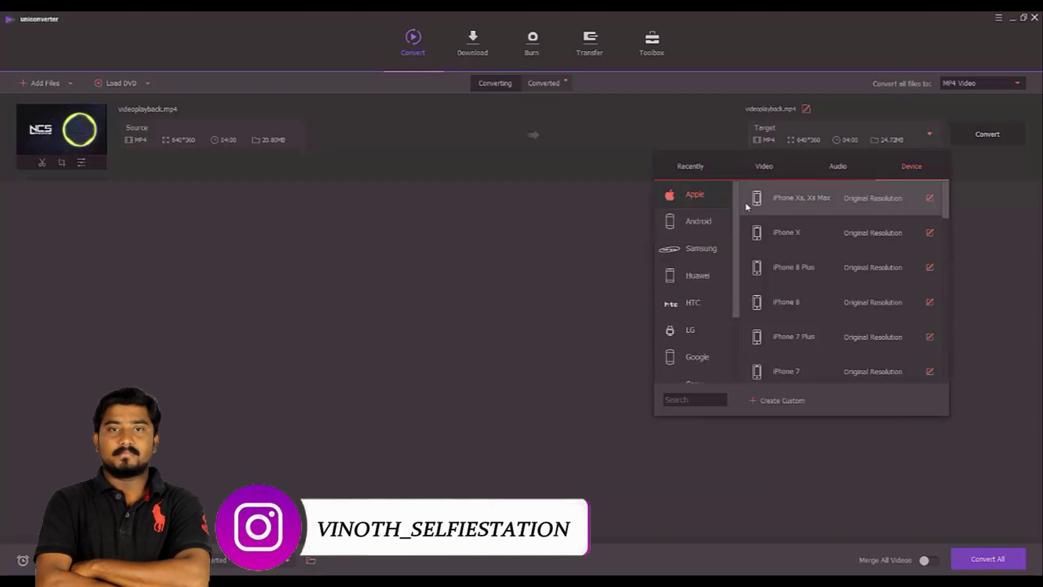
Set the target format to MP4 video, Same as source, and convert the videoplayback file
left_click(763, 168)
left_click(782, 204)
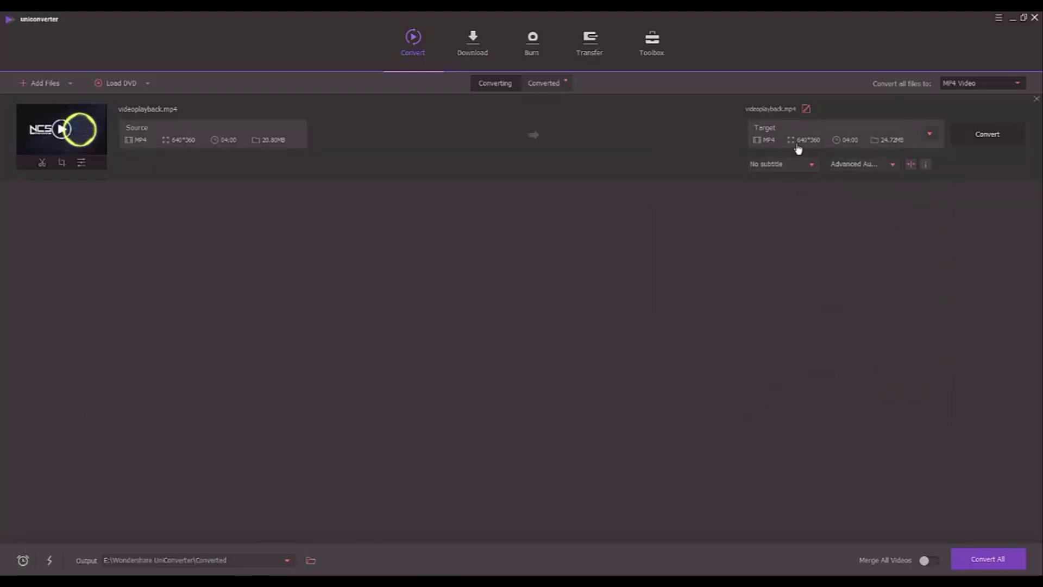
left_click(988, 134)
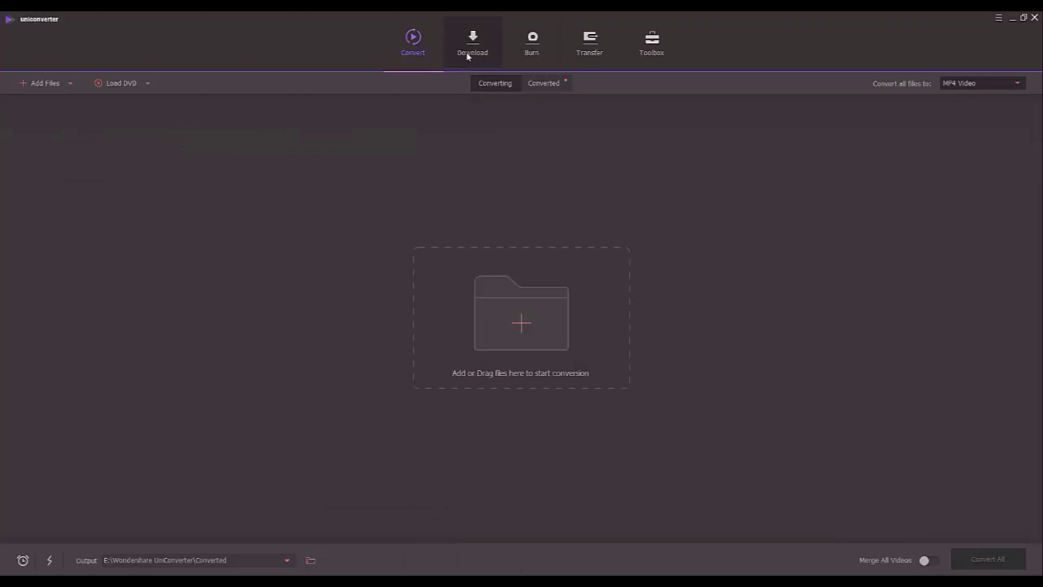
Open the Download section, get the address of the YouTube video "5 Professional Video Player App For Android" from the browser, and open the URL pasting options
left_click(468, 57)
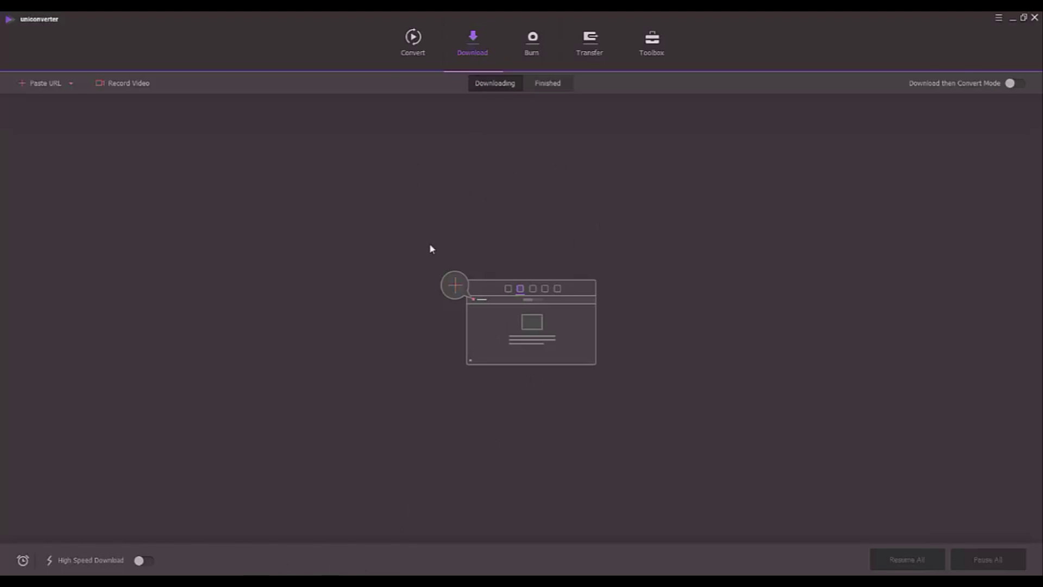
key("alt+Tab")
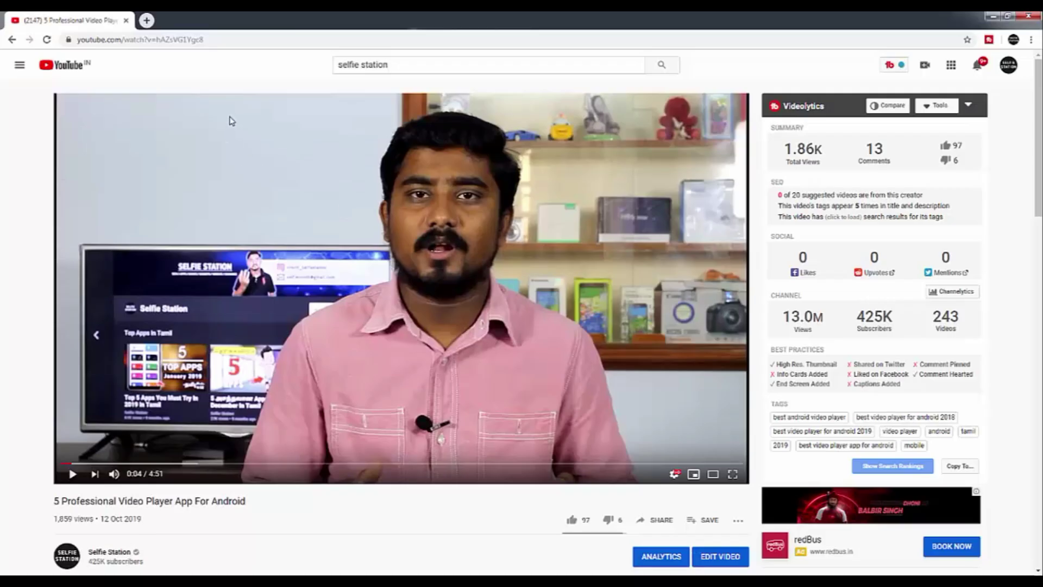
left_click_drag(221, 42, 60, 39)
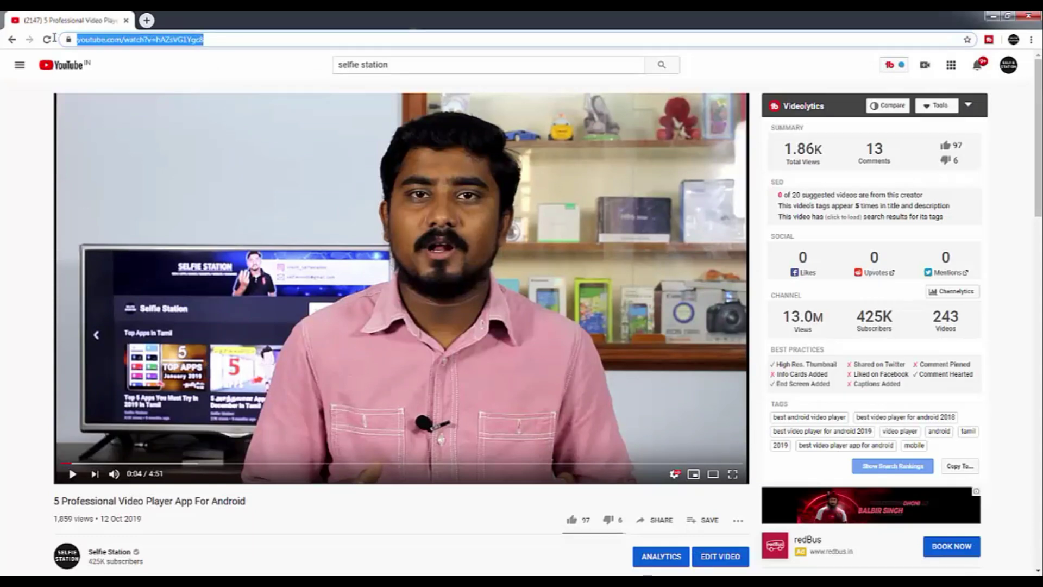
key("BackSpace")
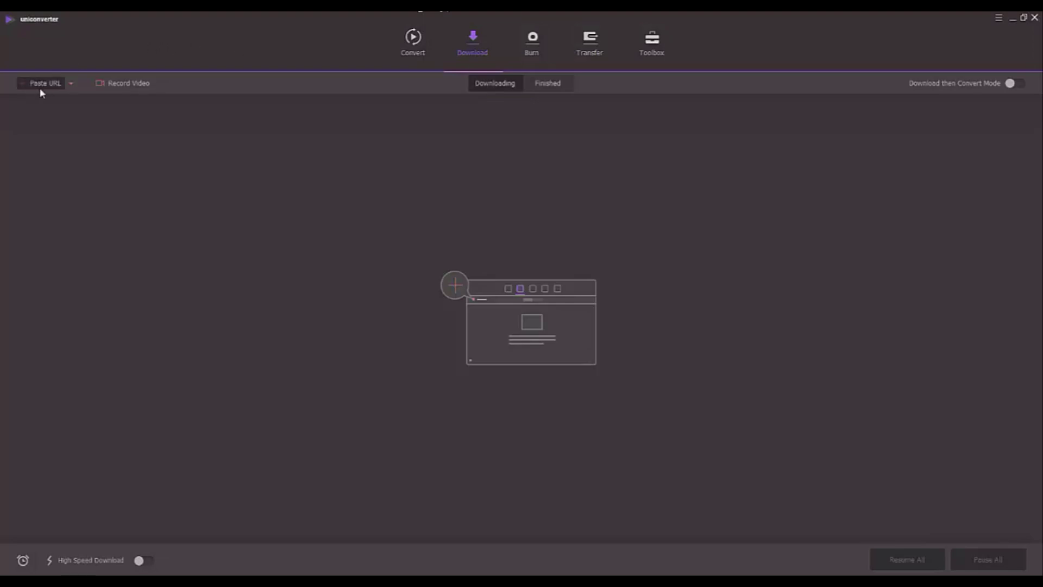
left_click(72, 87)
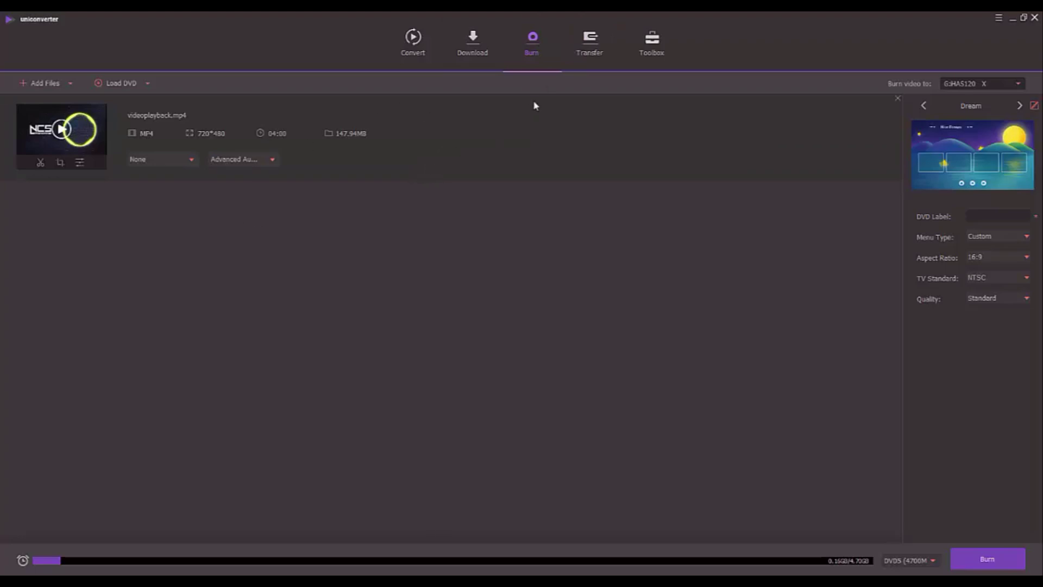
View the Transfer section
left_click(579, 57)
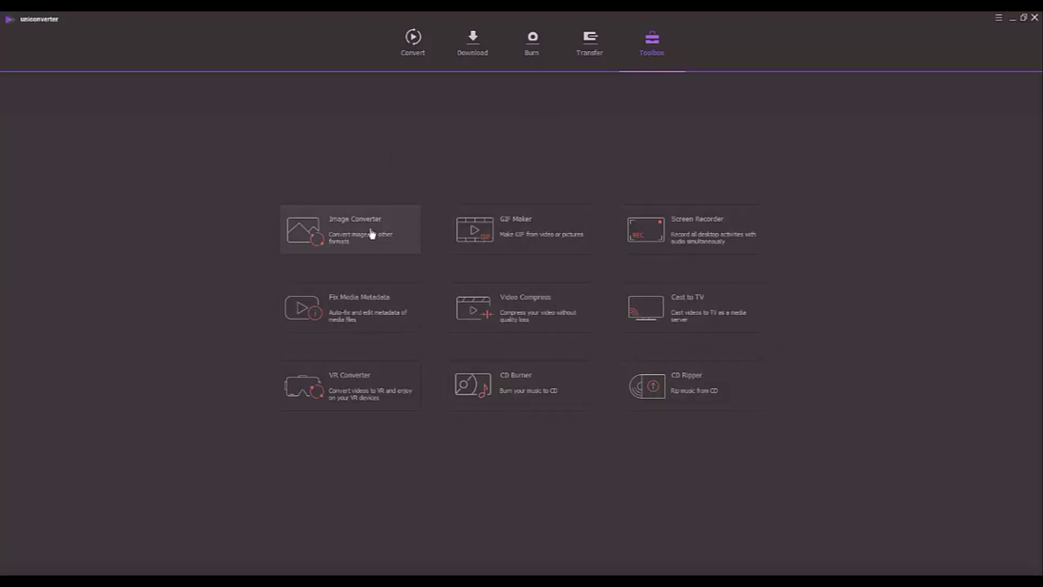
Open the Image Converter tool and add the SELFIE STATION JPG image to it
left_click(347, 234)
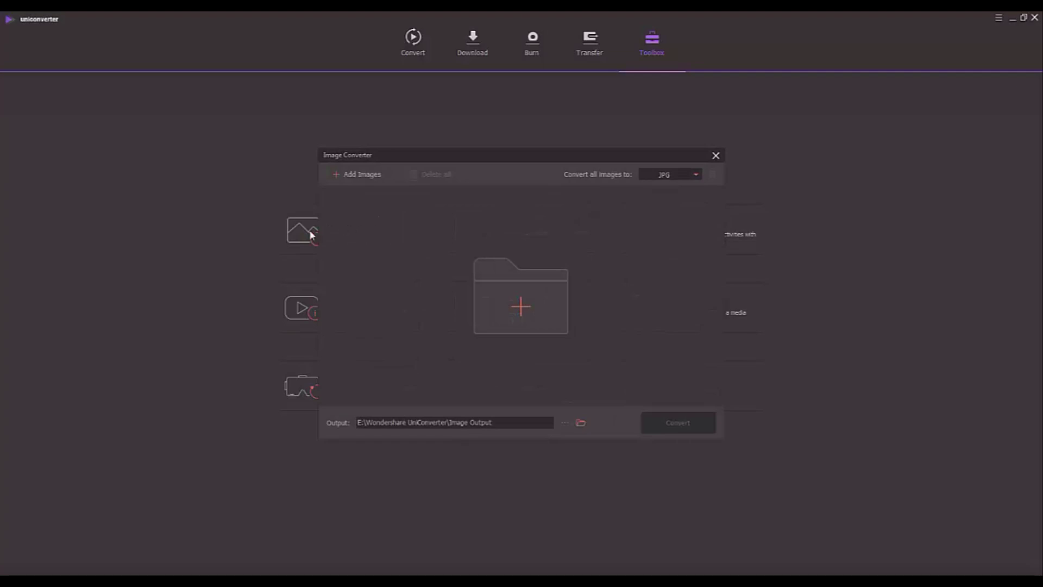
left_click(514, 319)
left_click(623, 255)
left_click(747, 437)
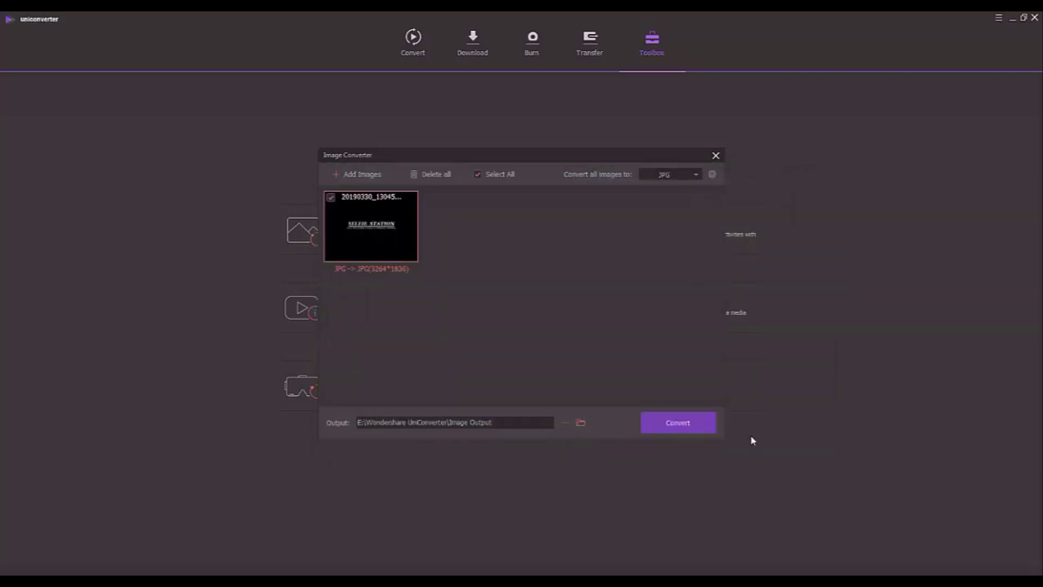
Set the image output format to PNG, include the added image in the conversion, and close the Image Converter
left_click(691, 173)
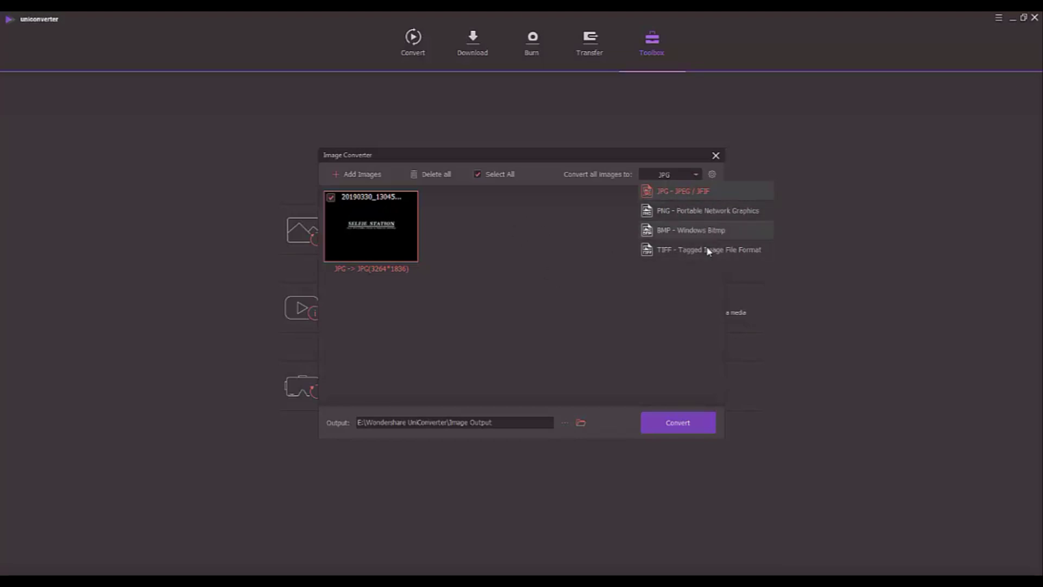
left_click(518, 262)
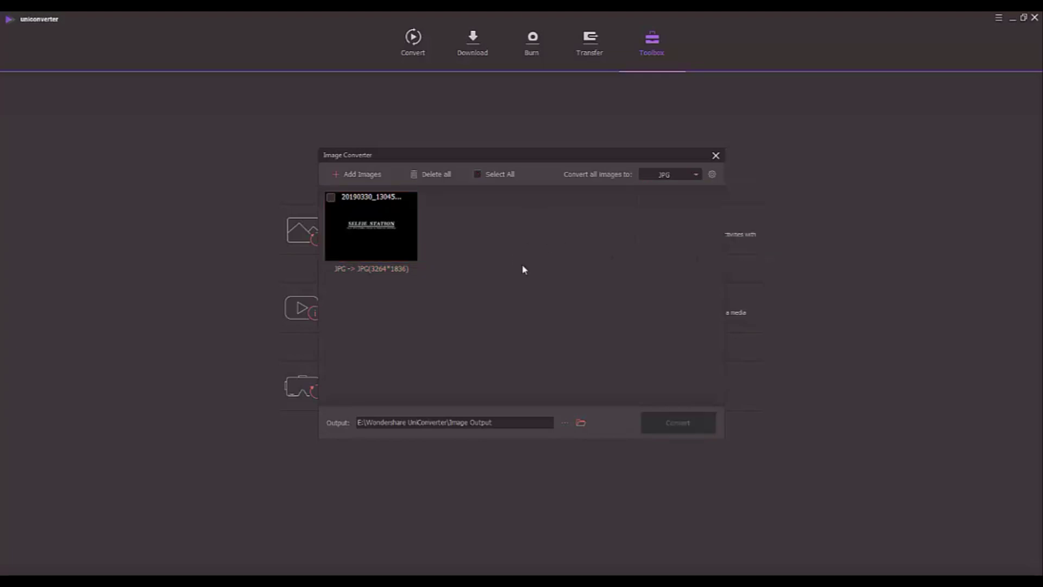
left_click(697, 177)
left_click(668, 208)
left_click(330, 197)
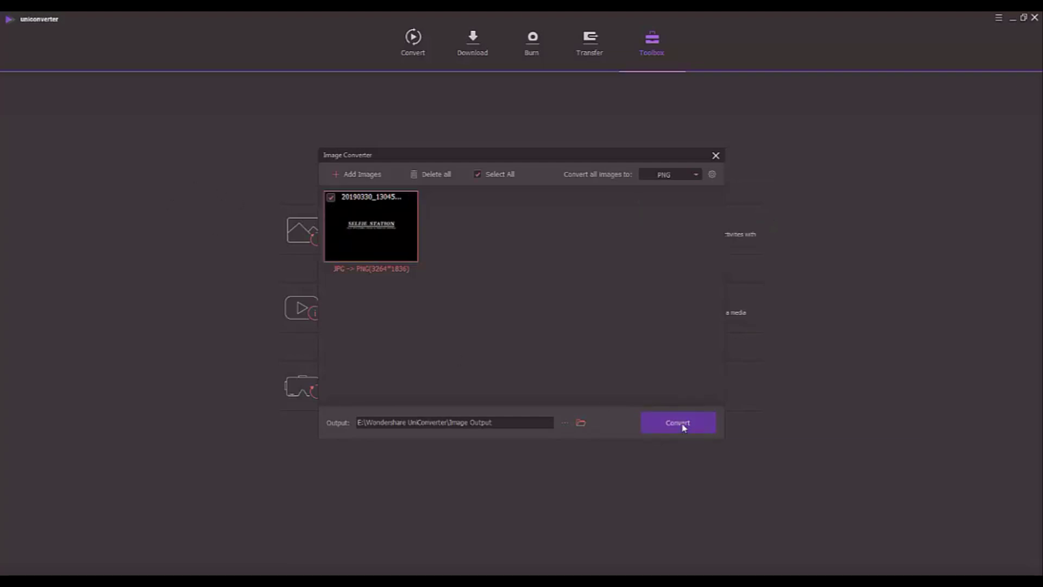
left_click(715, 157)
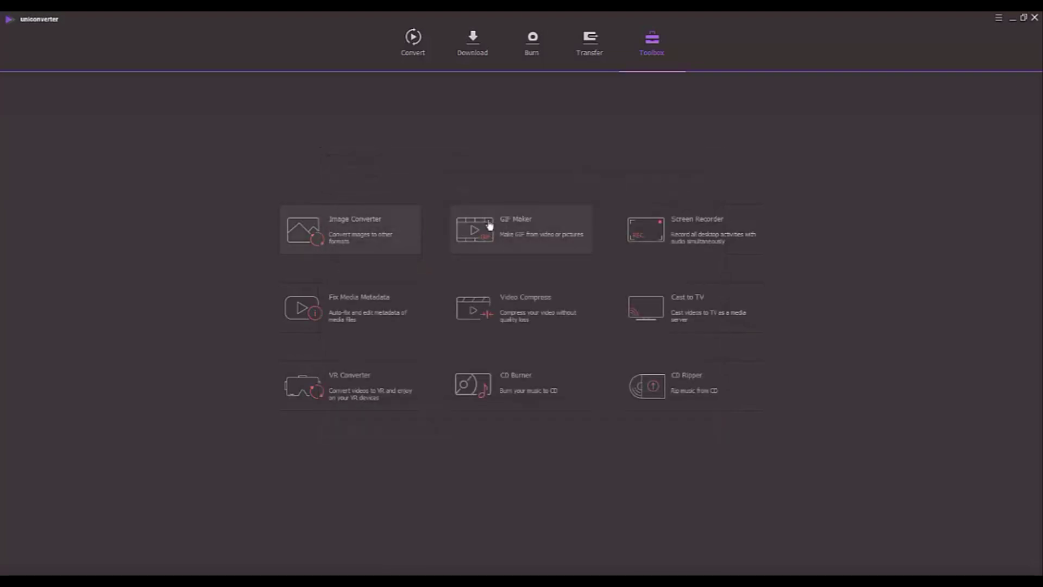
Look at the Video to GIF settings in the GIF Maker and close the tool
left_click(520, 241)
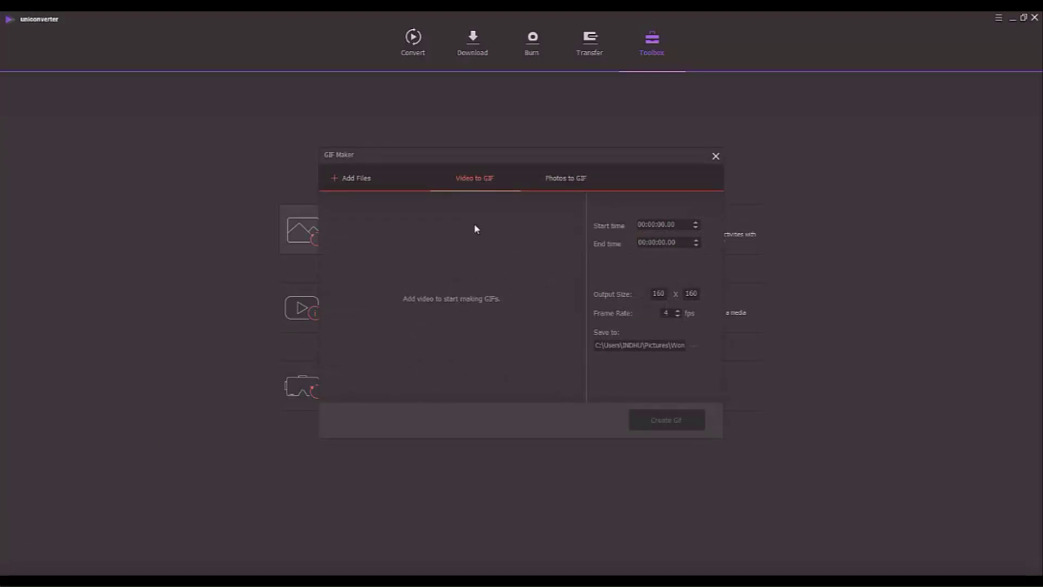
left_click(715, 156)
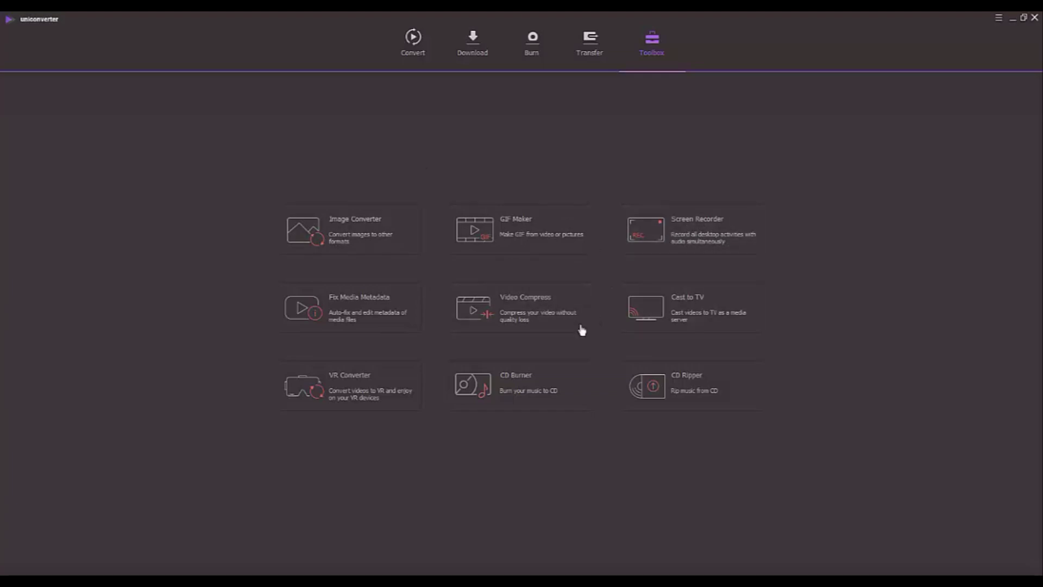
Open the Video Compress tool and load the videoplayback video from the YOUTUBE folder
left_click(530, 307)
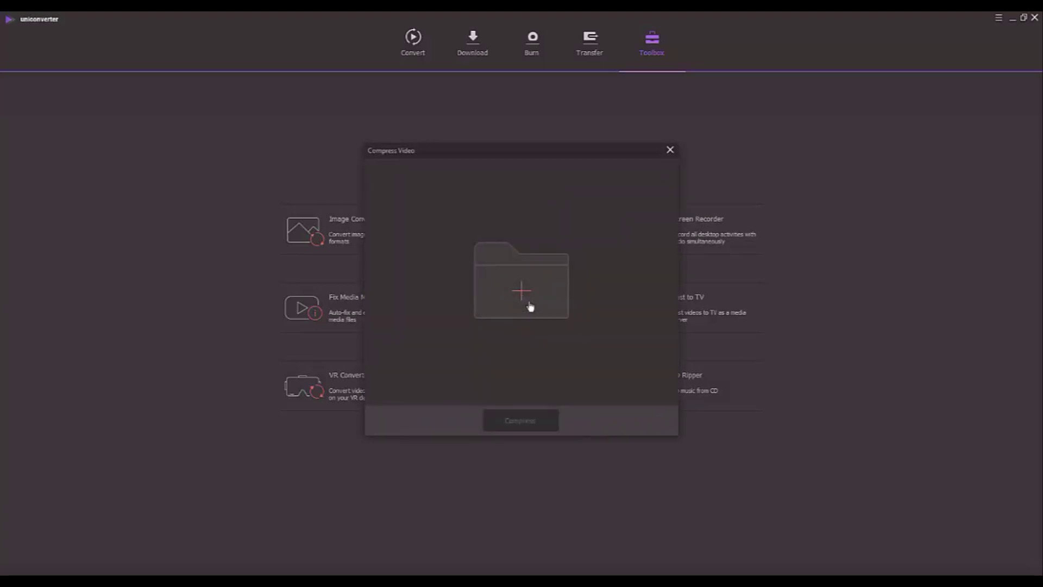
left_click(530, 307)
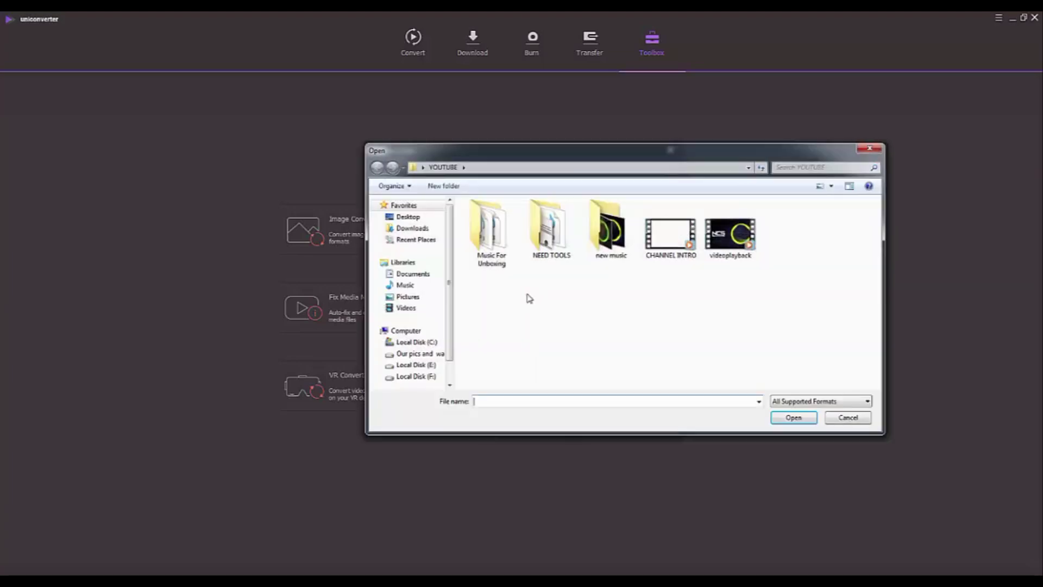
left_click(724, 248)
left_click(793, 418)
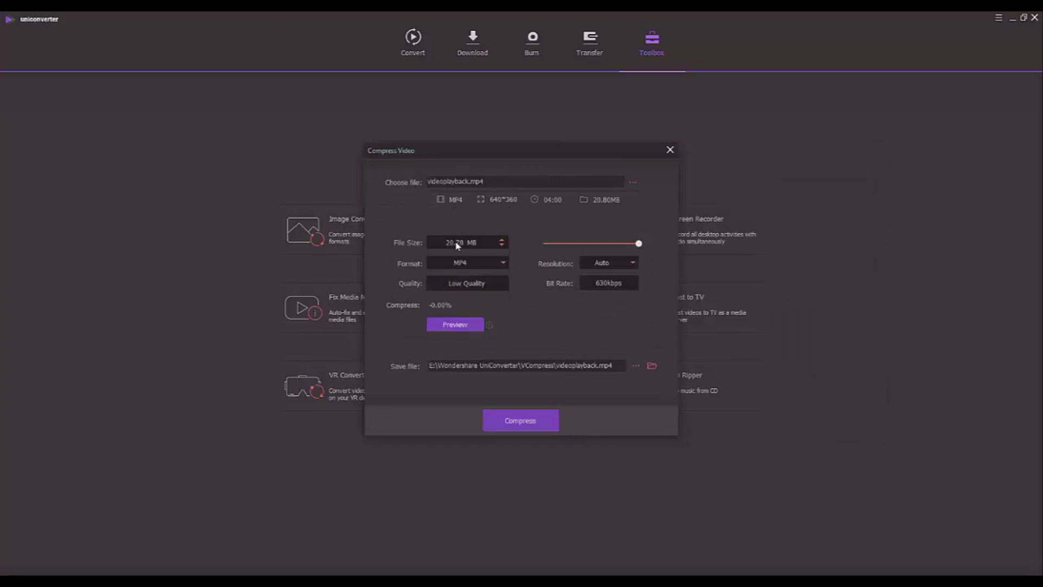
Try the compression file size slider, preview the compressed video, and close the Compress Video tool
mouse_move(640, 246)
left_mouse_down()
mouse_move(542, 247)
mouse_move(659, 243)
left_mouse_up()
left_click(450, 327)
left_click(670, 150)
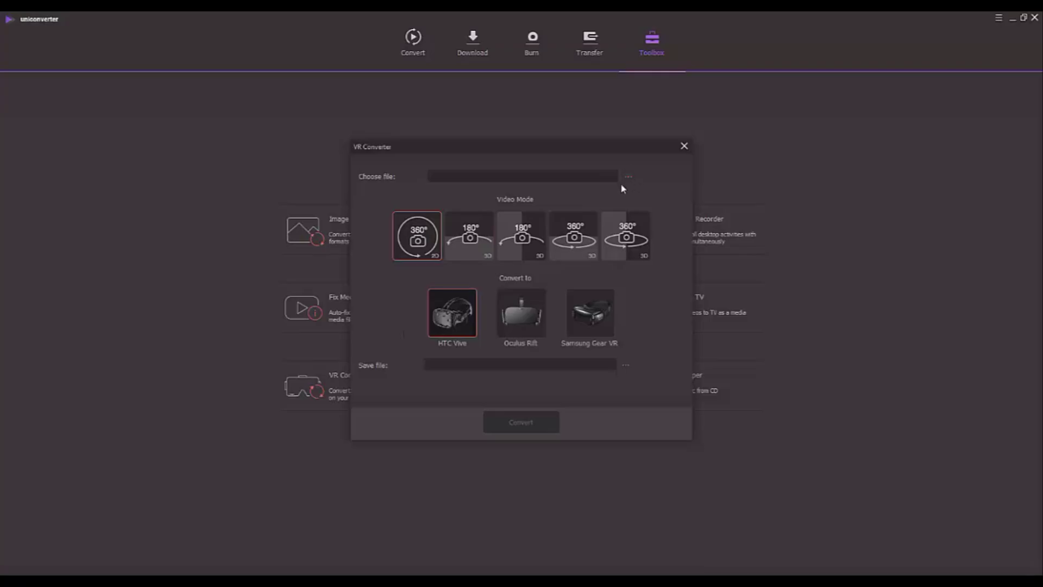
Load videoplayback.mp4 into the VR Converter and choose Samsung Gear VR as the target device
left_click(621, 186)
left_click(716, 231)
left_click(780, 413)
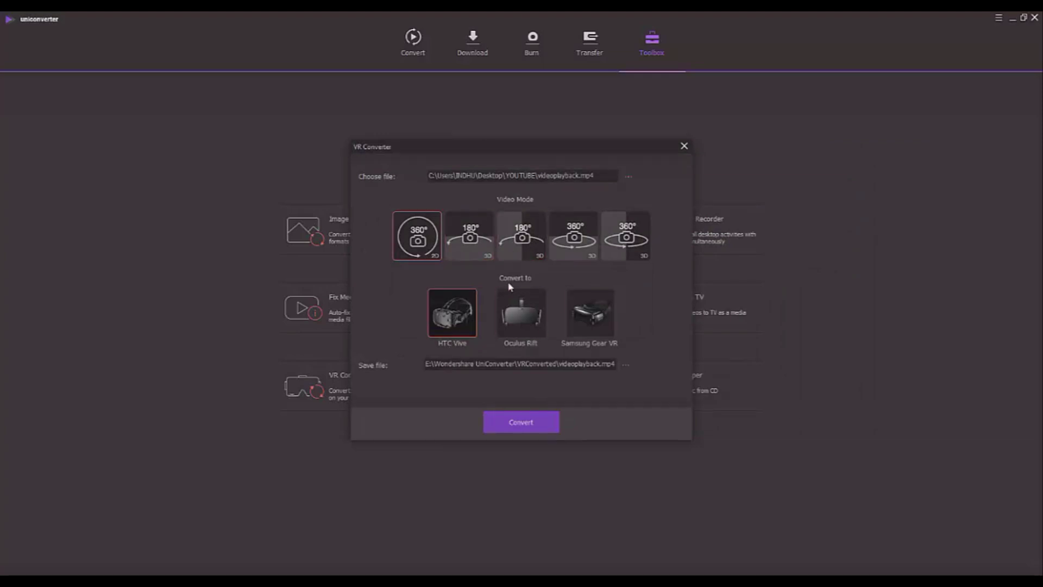
left_click(570, 328)
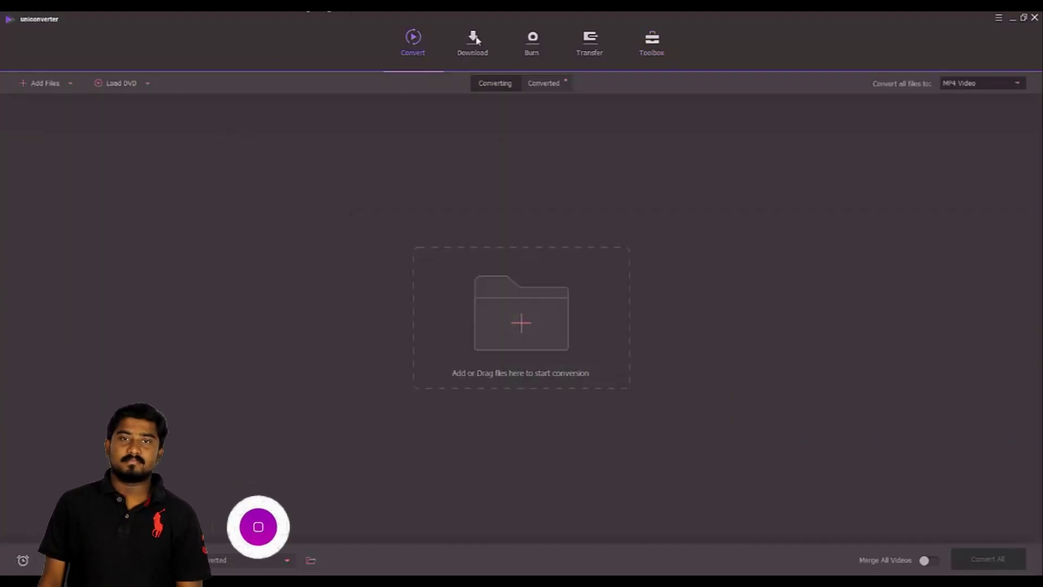
Add the videoplayback video to the conversion list and open it for trimming
left_click(37, 84)
left_click(370, 121)
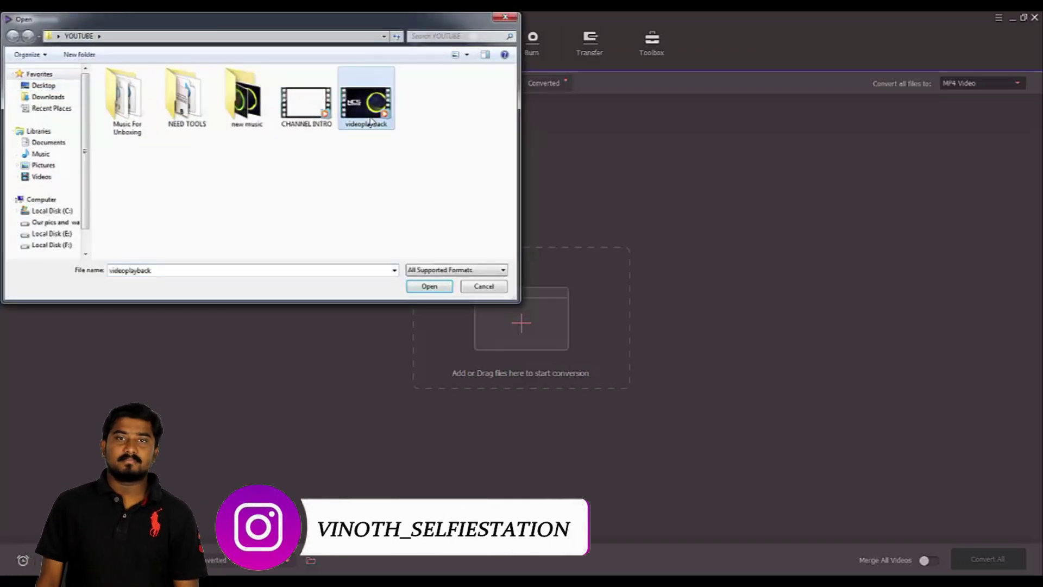
left_click(424, 286)
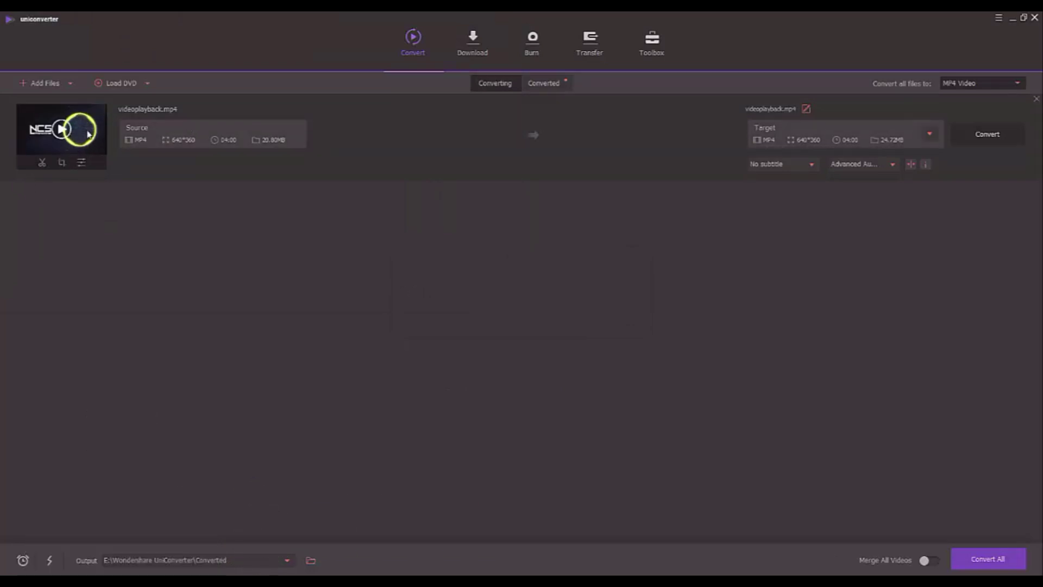
left_click(42, 162)
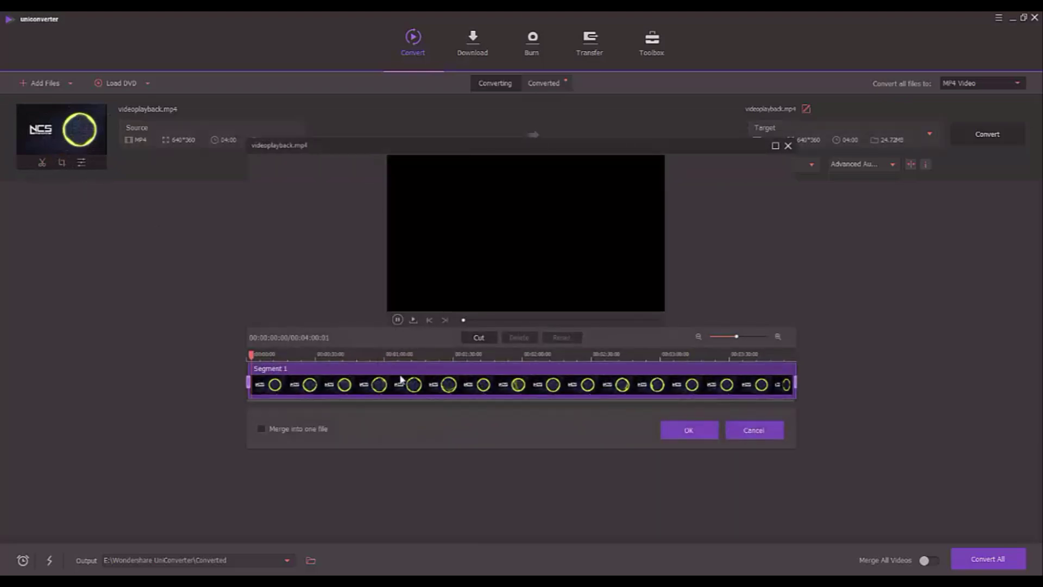
Split the video at about 1:34 and 1:58, delete the middle segment, and confirm the trim
left_click_drag(393, 357, 520, 356)
left_click(484, 337)
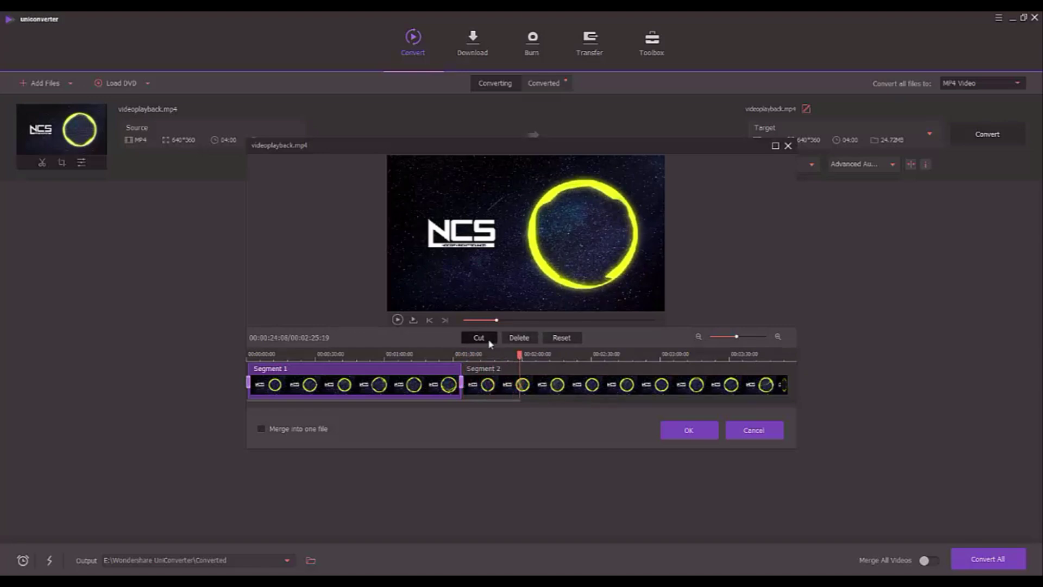
left_click(478, 337)
left_click(500, 384)
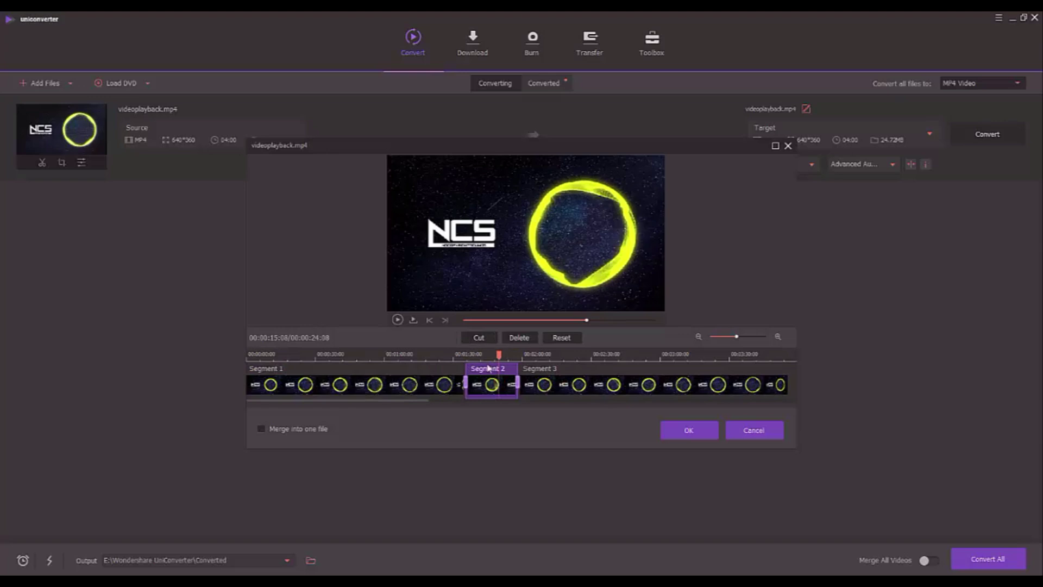
left_click(519, 338)
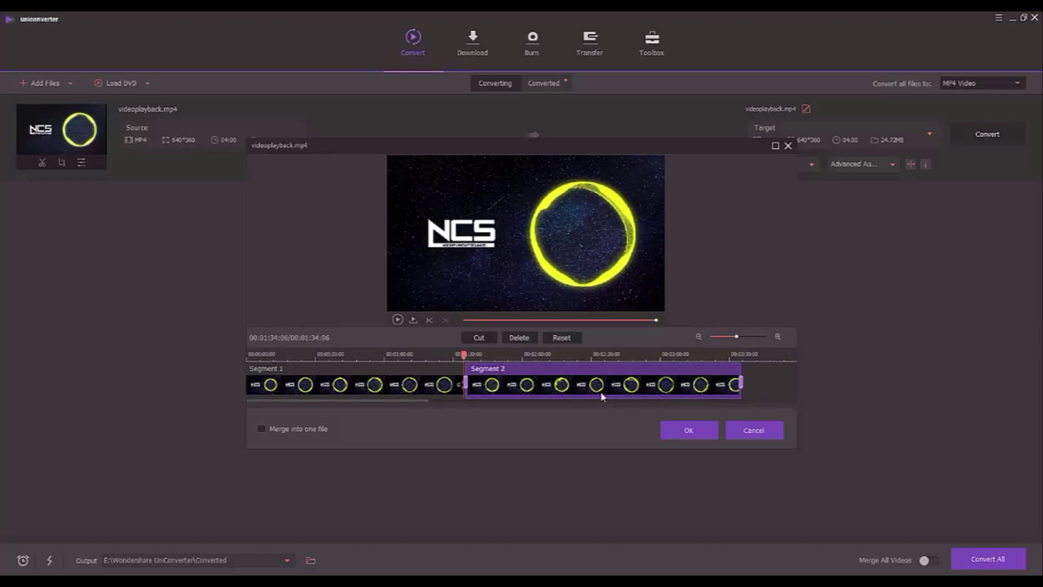
left_click(688, 431)
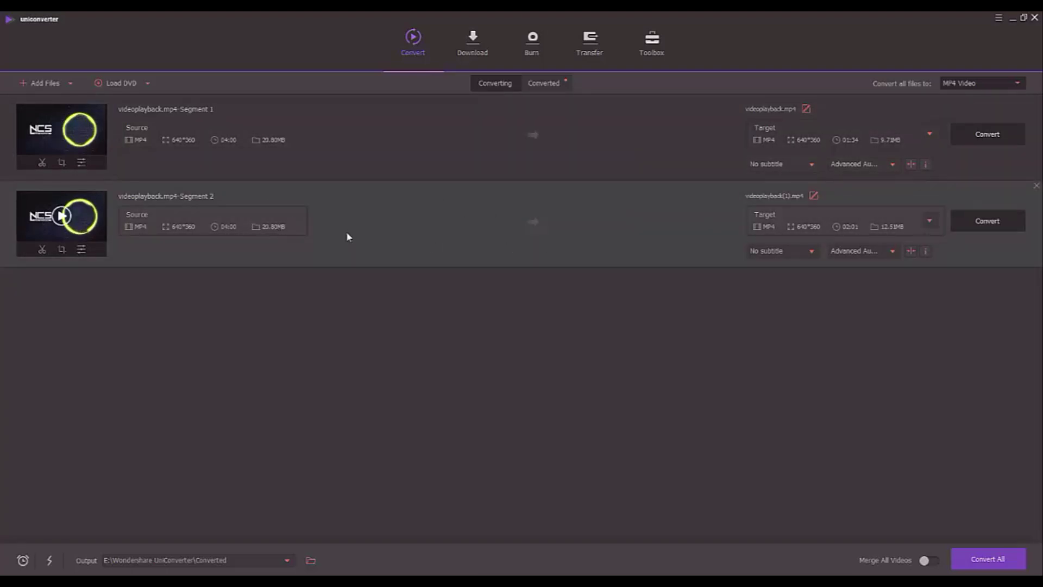
Open the crop settings of videoplayback.mp4-Segment 2 and narrow the crop area to about 621 × 360
left_click(61, 250)
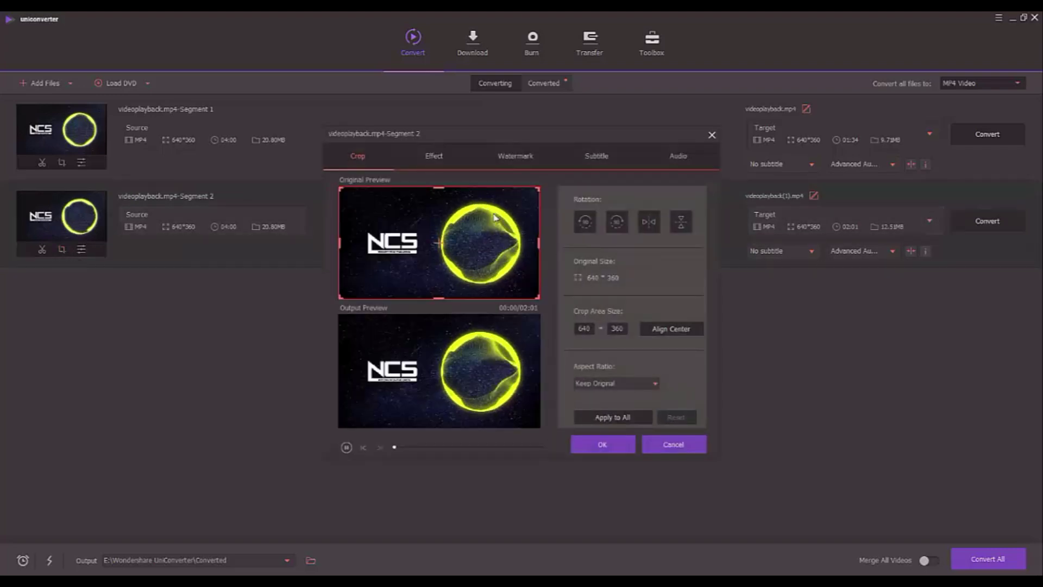
mouse_move(538, 189)
left_mouse_down()
mouse_move(531, 201)
mouse_move(520, 189)
mouse_move(534, 187)
left_mouse_up()
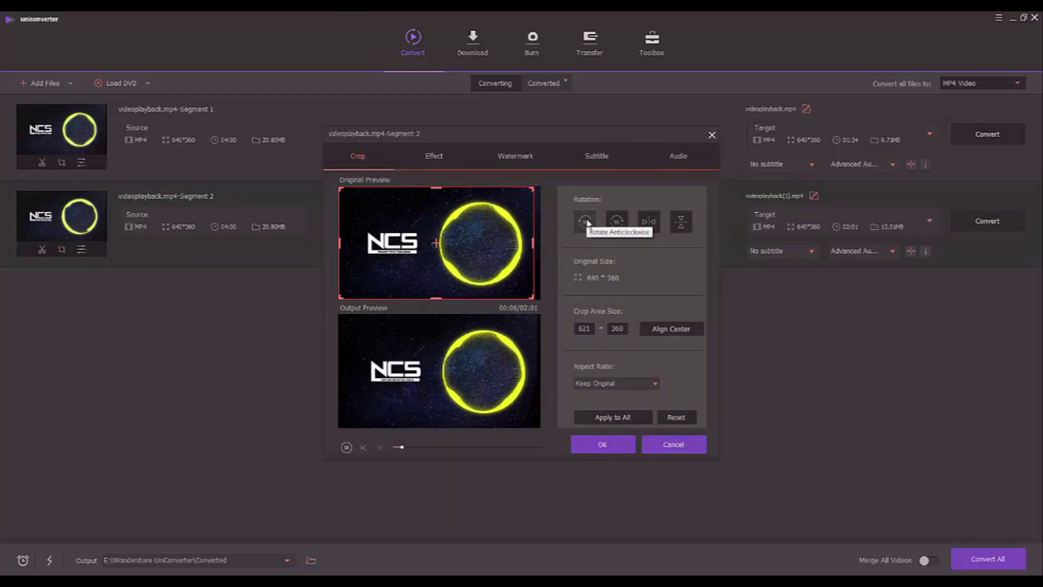
Try rotating Segment 2 anticlockwise through a full turn and flipping it horizontally twice
left_click(586, 223)
left_click(586, 222)
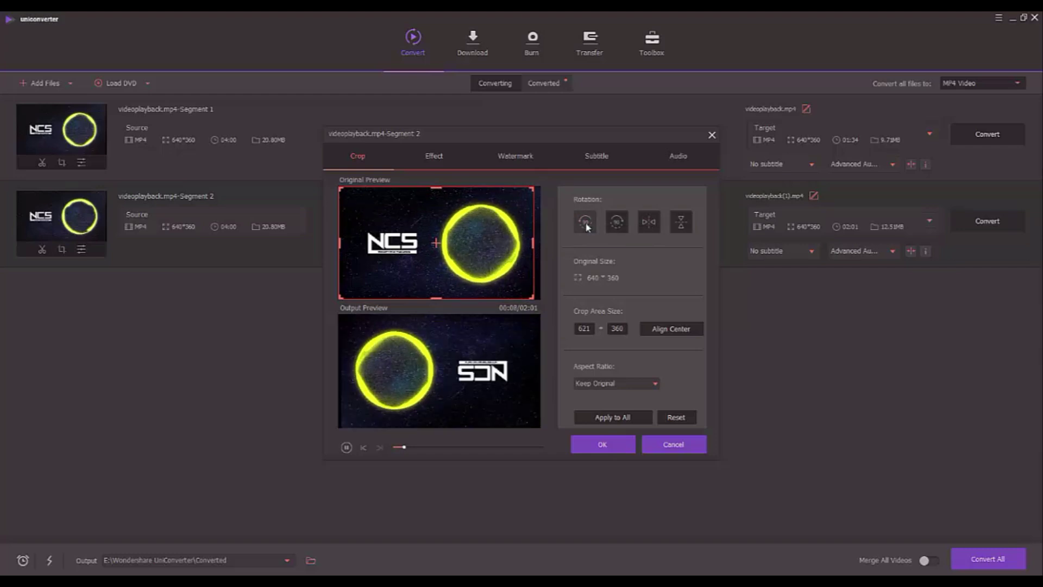
left_click(586, 223)
left_click(586, 223)
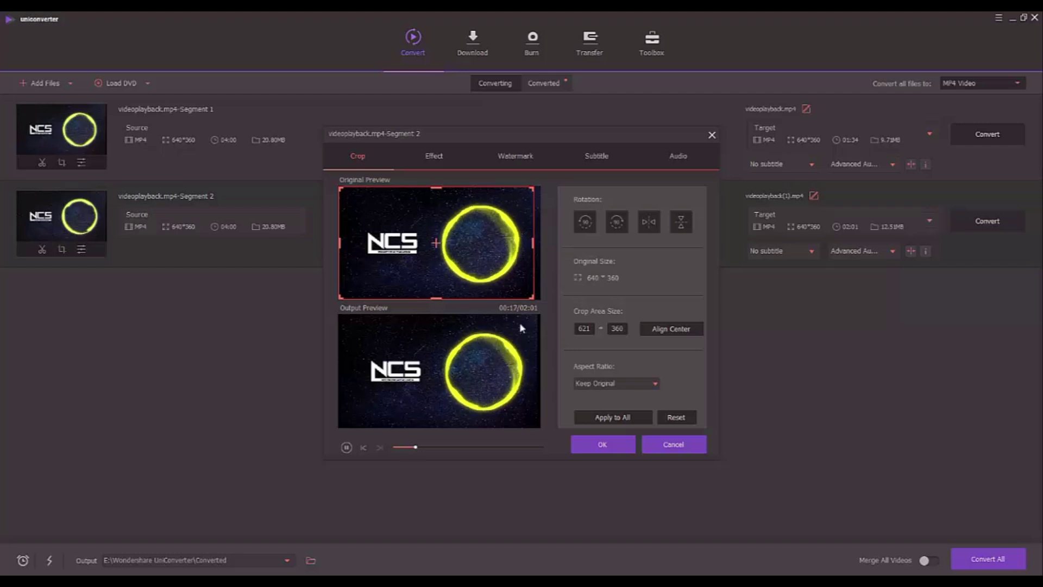
left_click(648, 221)
left_click(649, 221)
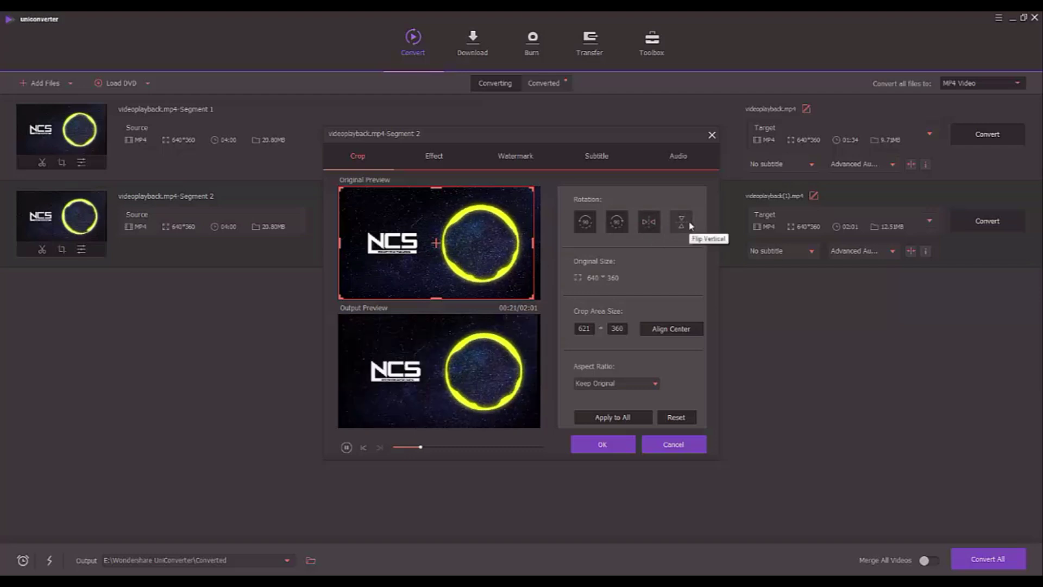
Flip Segment 2 both vertically and horizontally, and confirm the crop and rotation settings
left_click(688, 224)
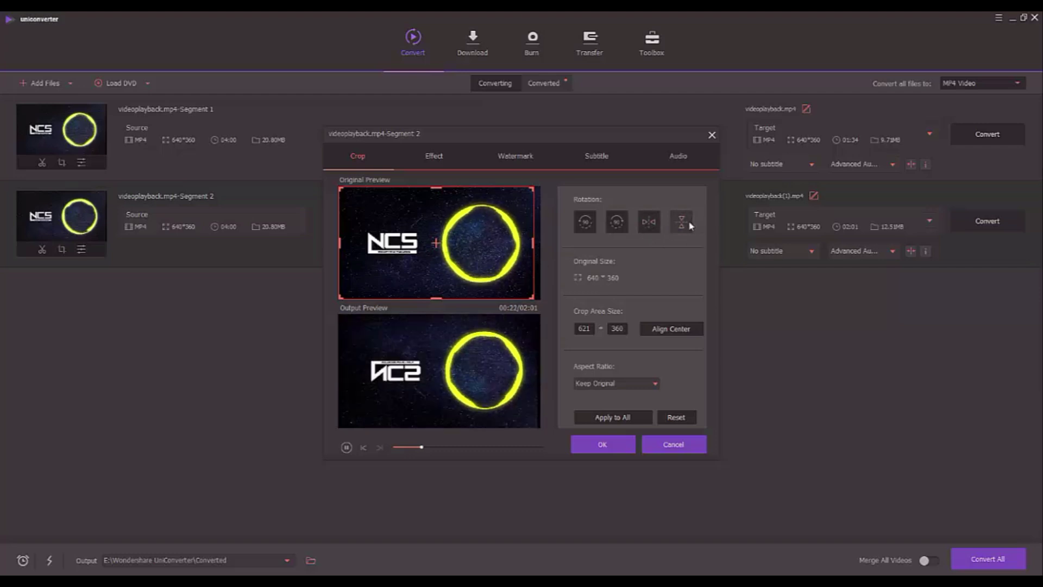
left_click(649, 221)
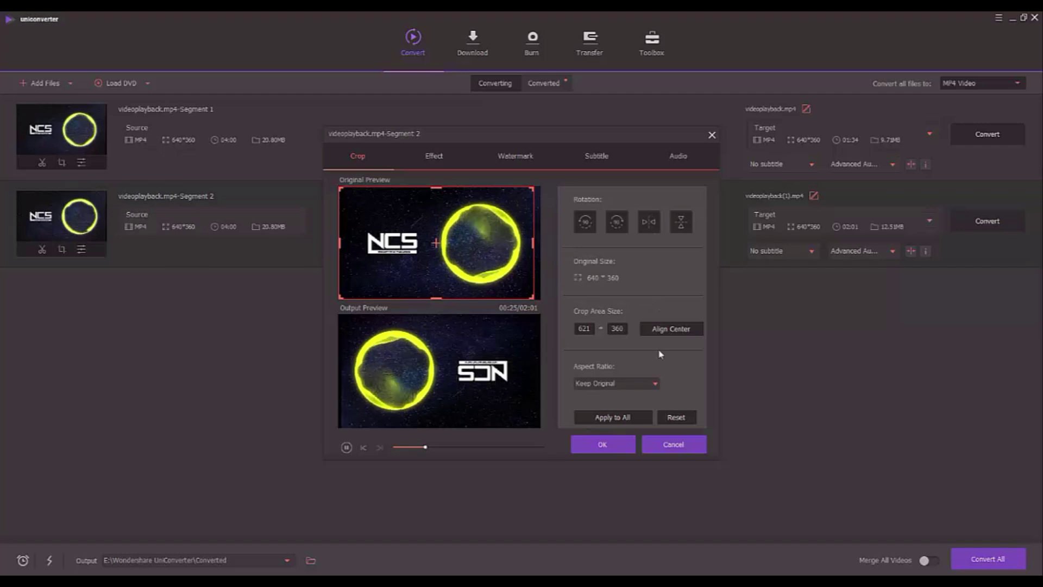
left_click(596, 443)
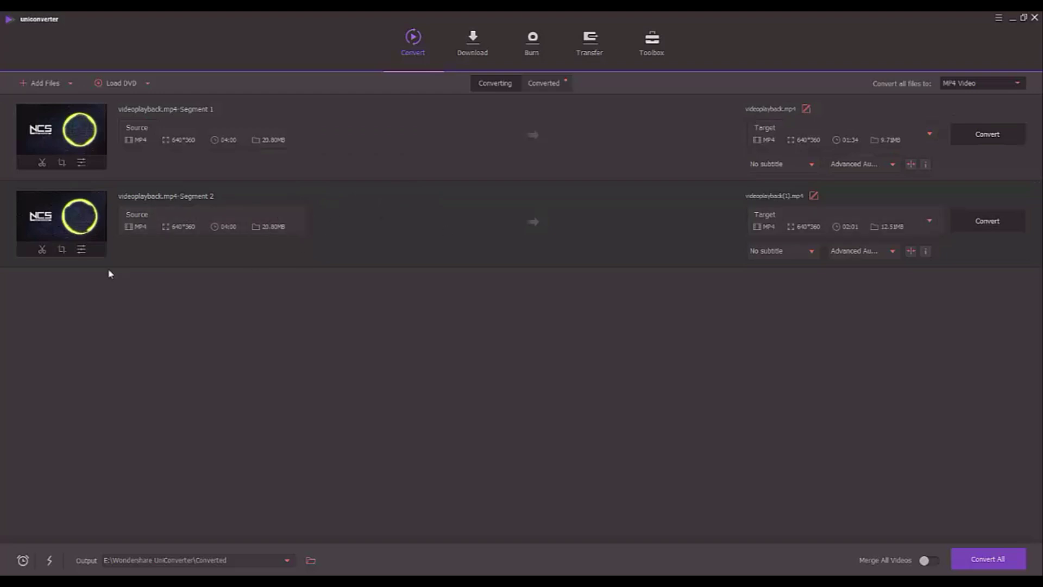
Open the effect settings of Segment 2, try filters including Holiday, Snow2 and Aibao, and choose the black-and-white BW_No... filter
left_click(82, 252)
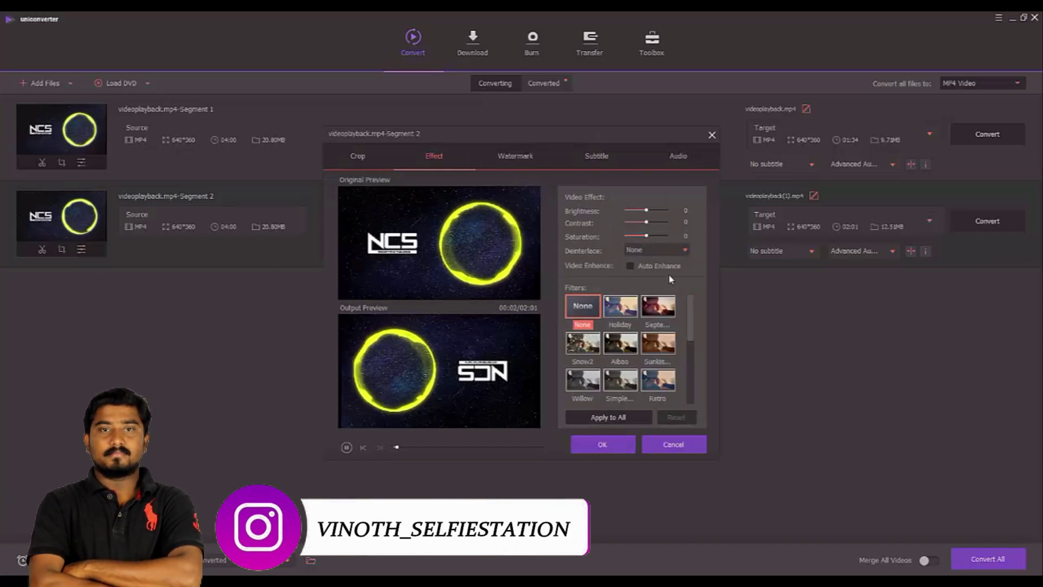
left_click(620, 307)
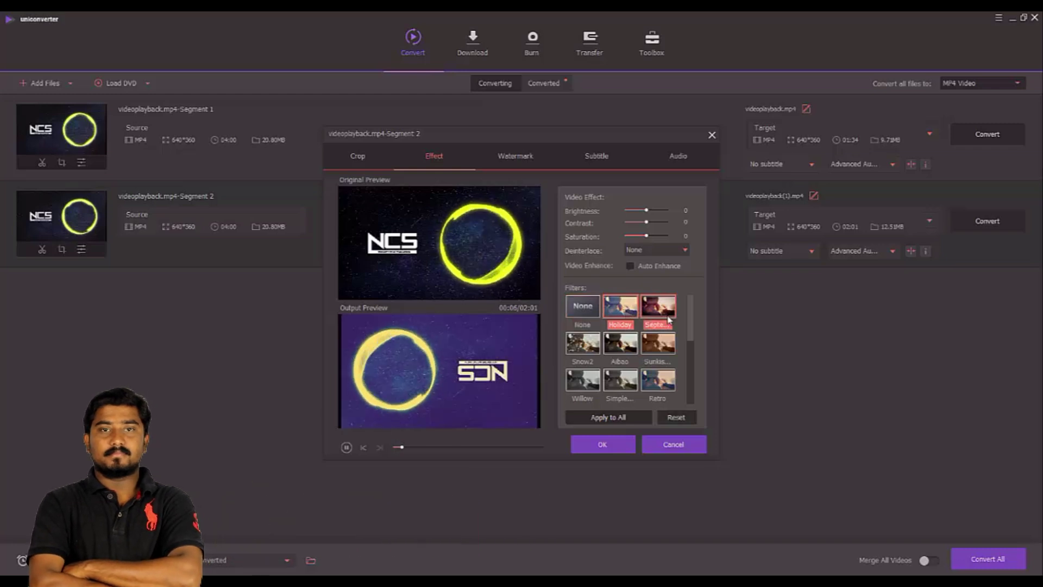
left_click(658, 312)
left_click(582, 343)
left_click(620, 343)
left_click(658, 342)
scroll(690, 345, "down", 3)
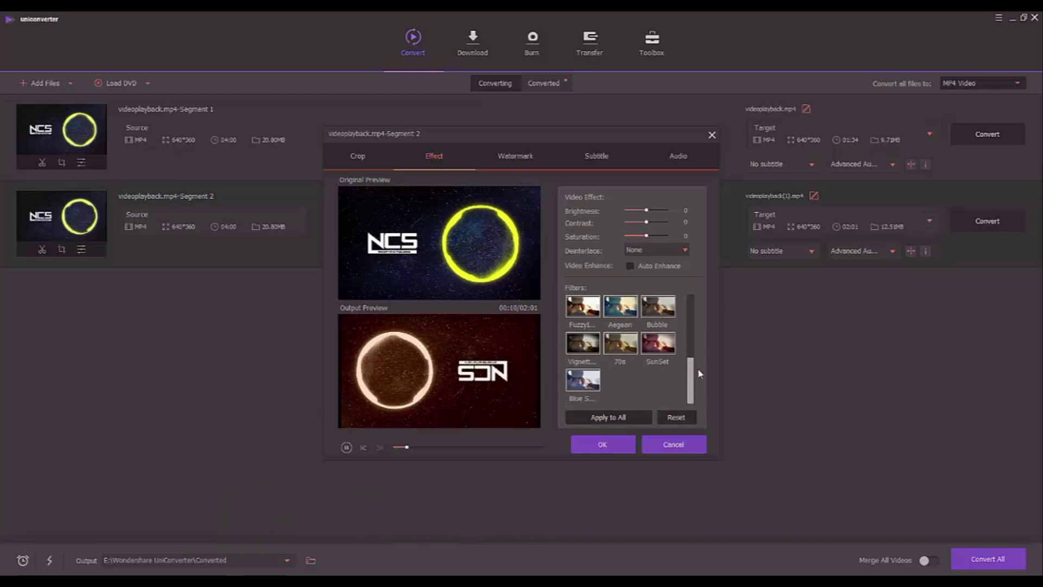
left_click(658, 370)
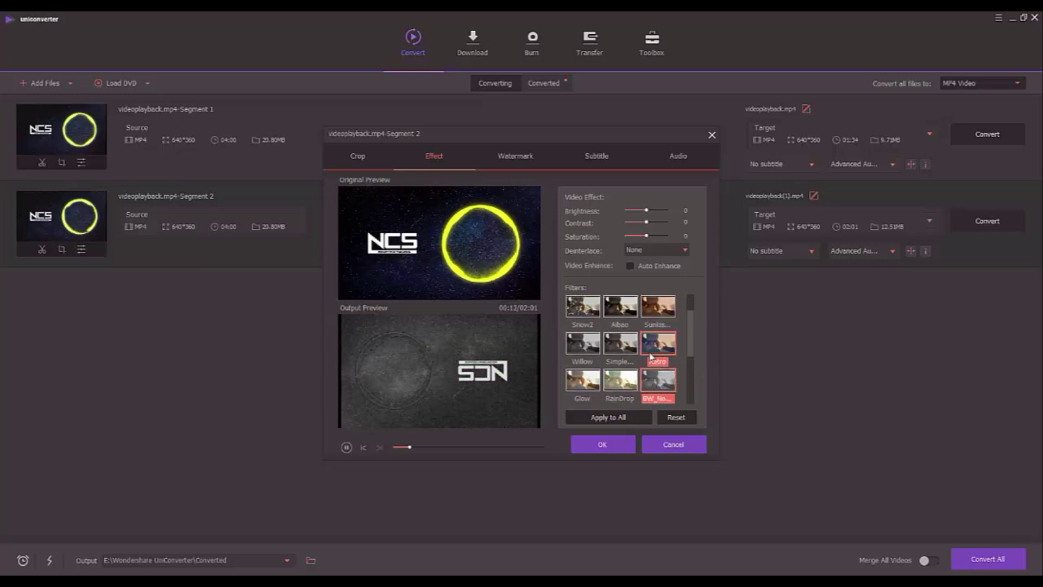
Enable a text-type watermark for Segment 2
left_click(518, 161)
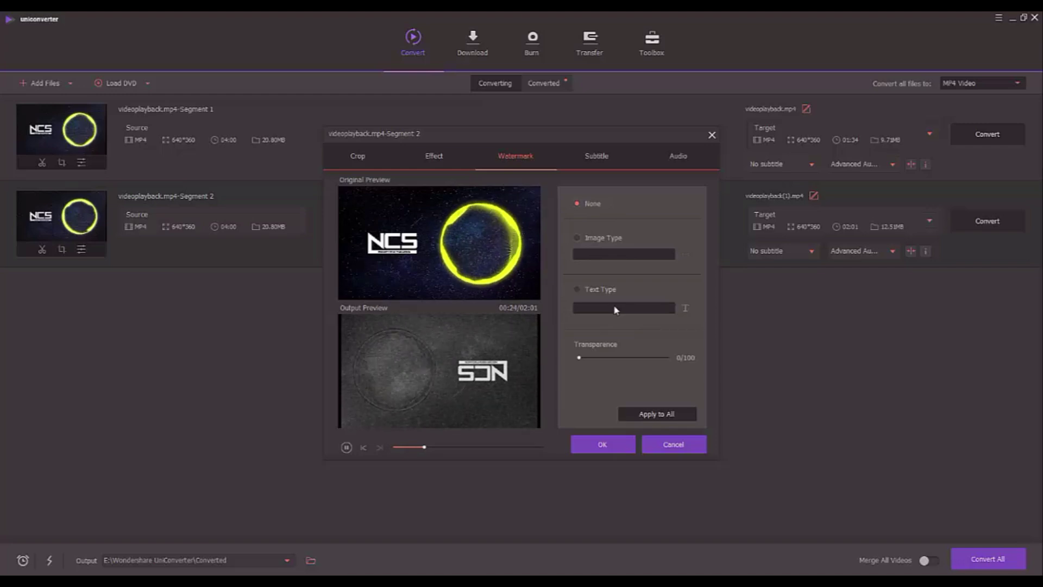
left_click(578, 289)
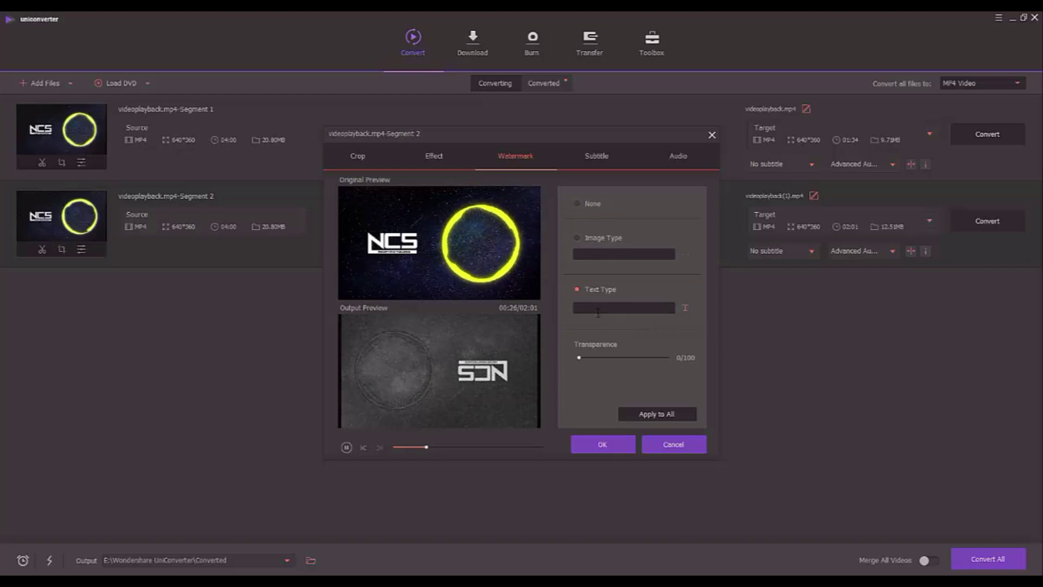